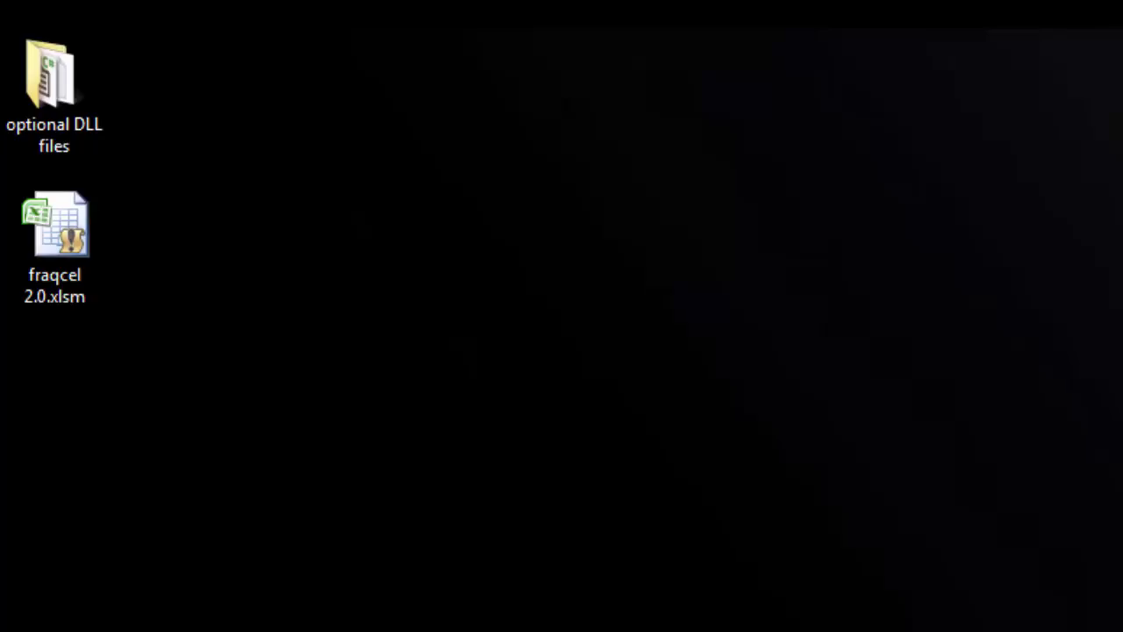
Move the fraqcel folder from the desktop's optional DLL files folder to the root of Local Disk (C:) and close both folder windows.
{"action": "double_click", "coordinate": [70, 88]}
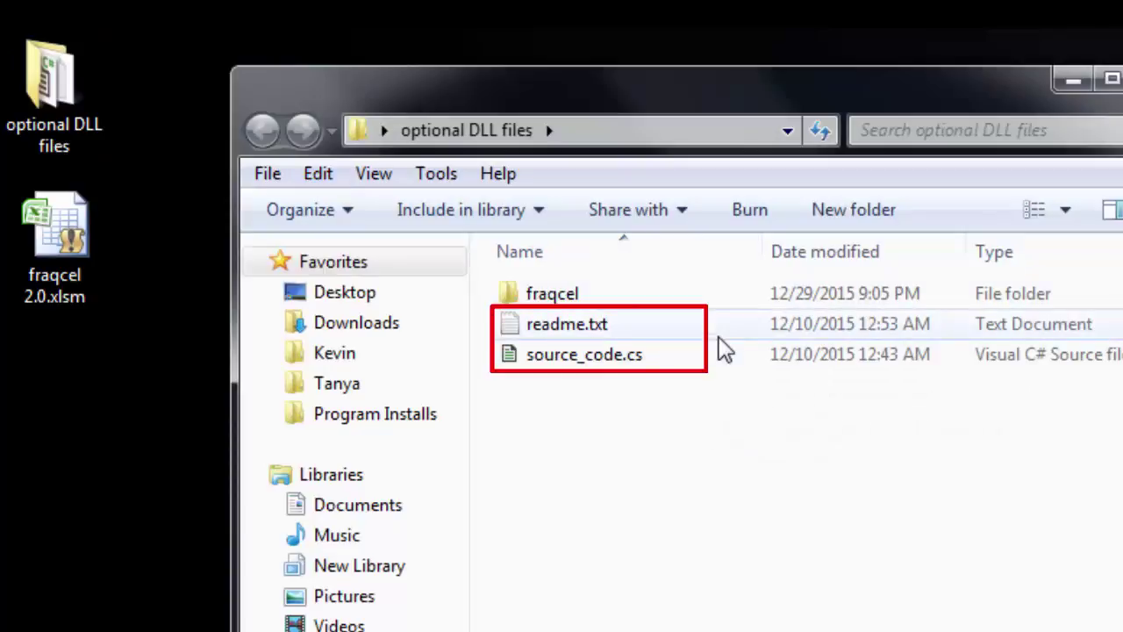
{"action": "left_click", "coordinate": [546, 300]}
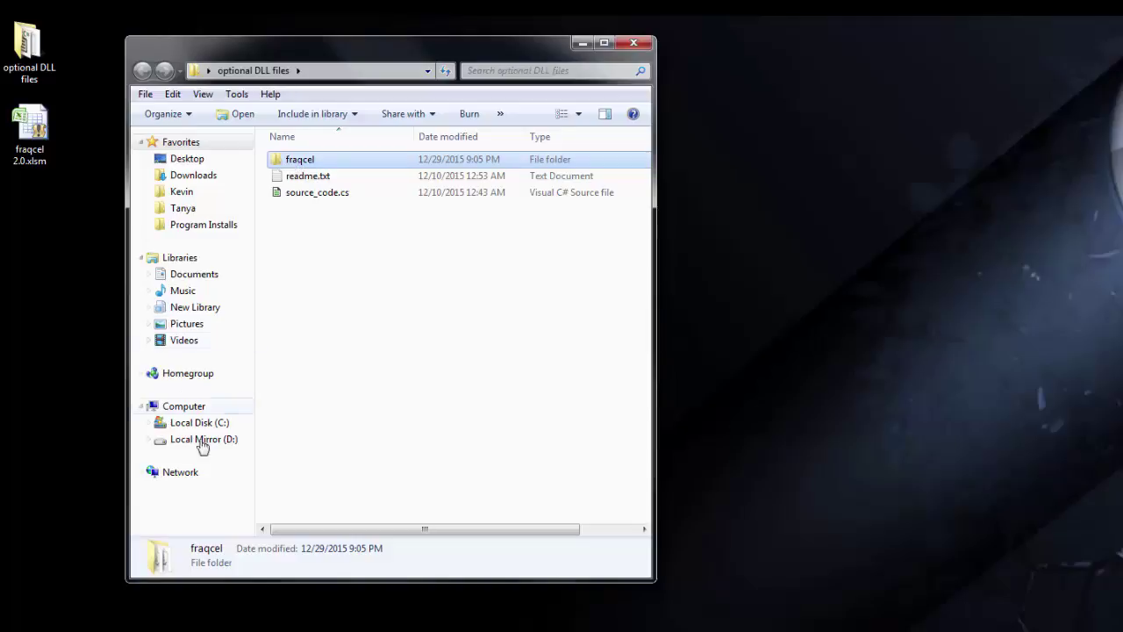
{"action": "left_click", "coordinate": [141, 630]}
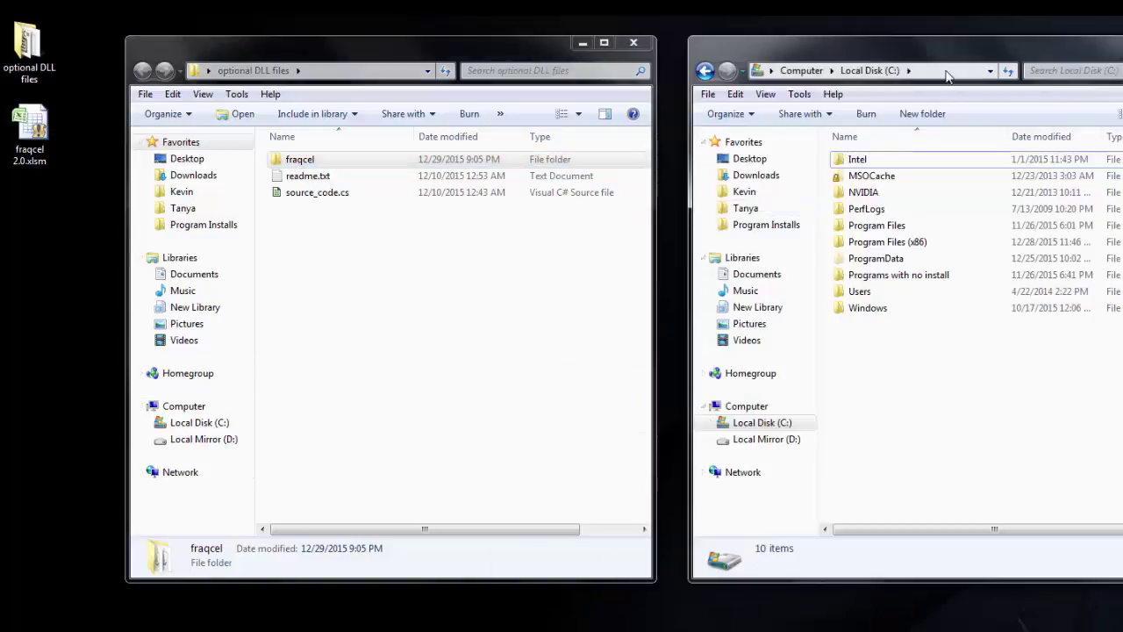
{"action": "left_click", "coordinate": [947, 72]}
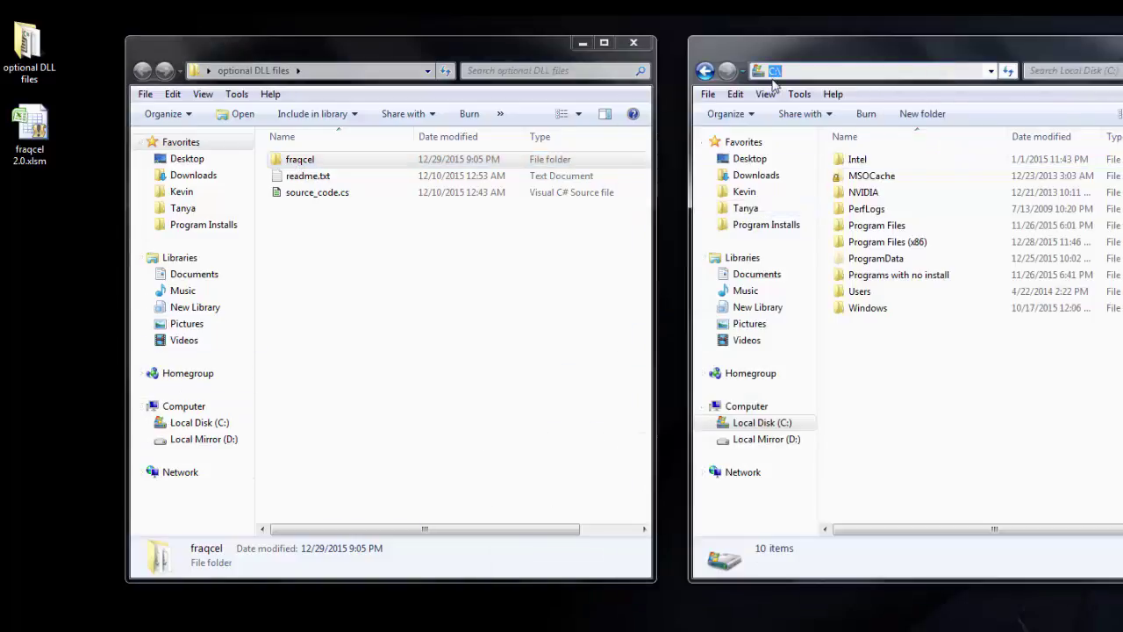
{"action": "left_click", "coordinate": [306, 163]}
{"action": "left_click_drag", "start_coordinate": [306, 163], "coordinate": [892, 386]}
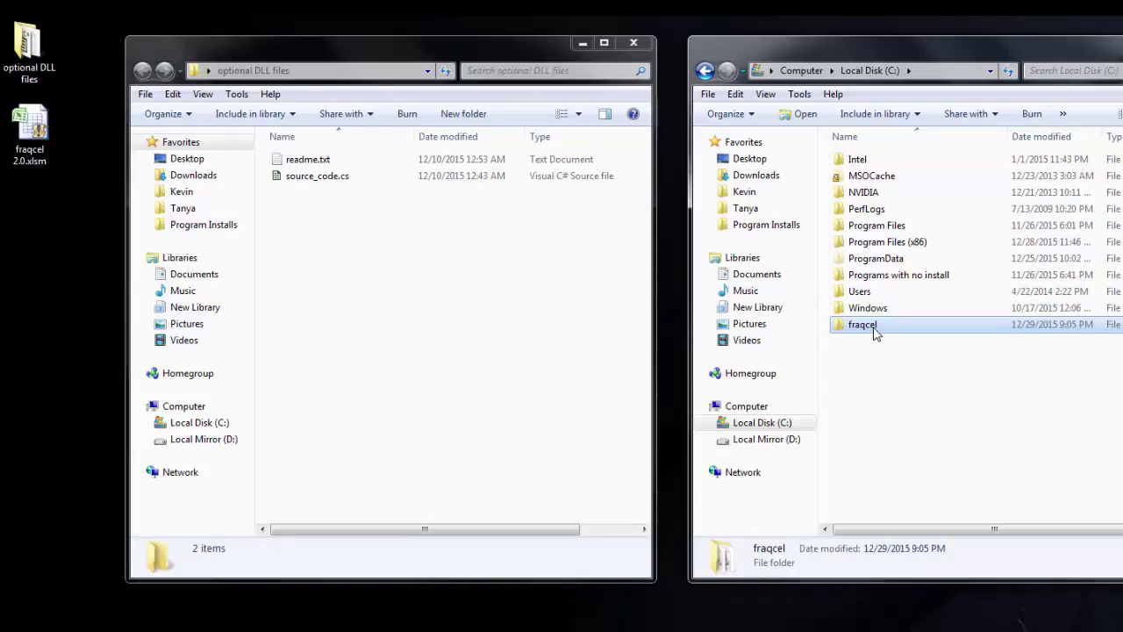
{"action": "mouse_move", "coordinate": [874, 332]}
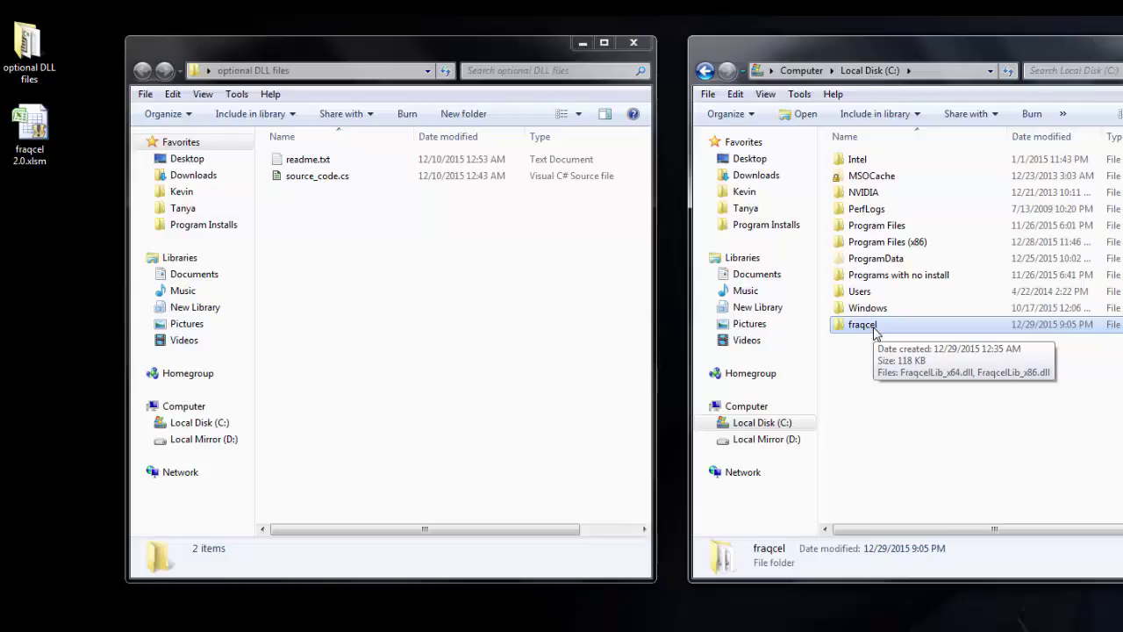
{"action": "left_click", "coordinate": [1122, 42]}
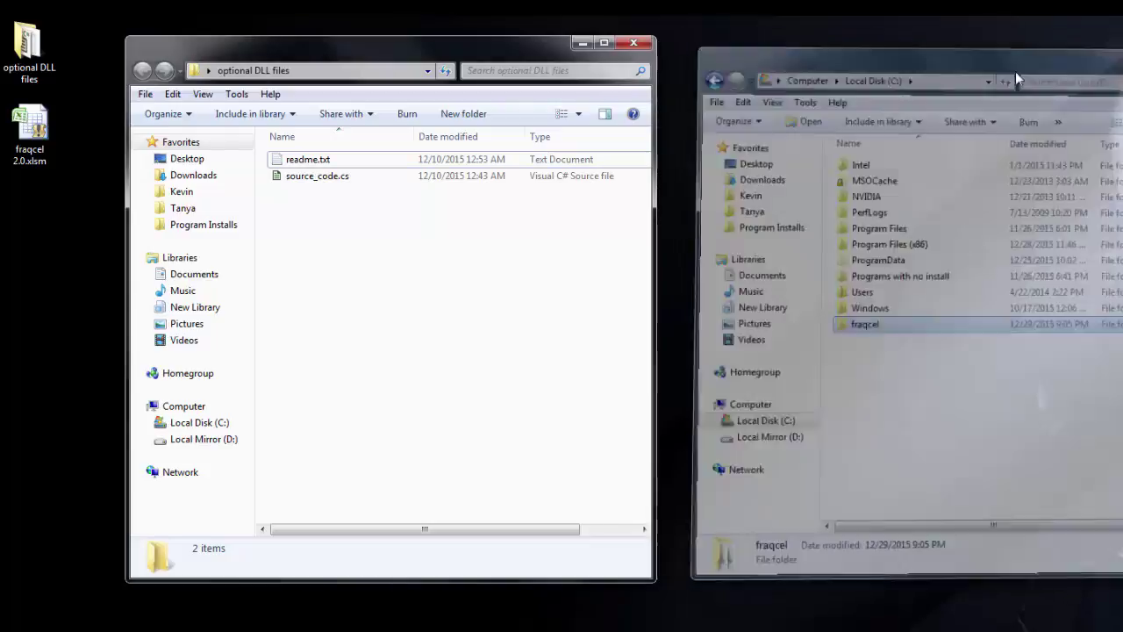
{"action": "left_click", "coordinate": [633, 43]}
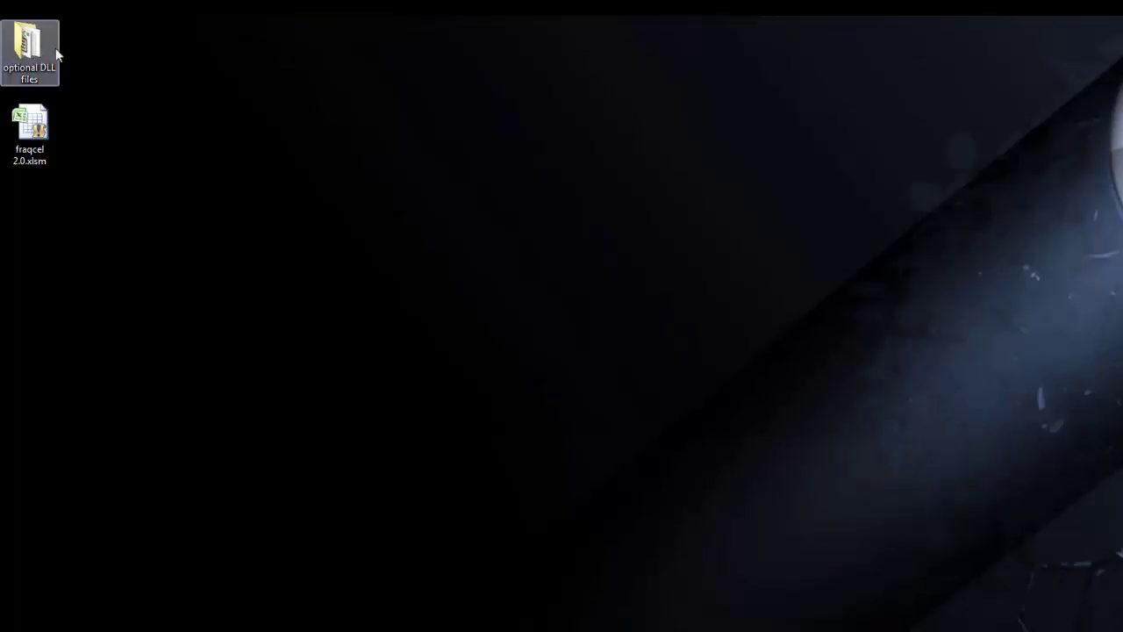
Delete the optional DLL files folder from the desktop.
{"action": "left_click", "coordinate": [48, 51]}
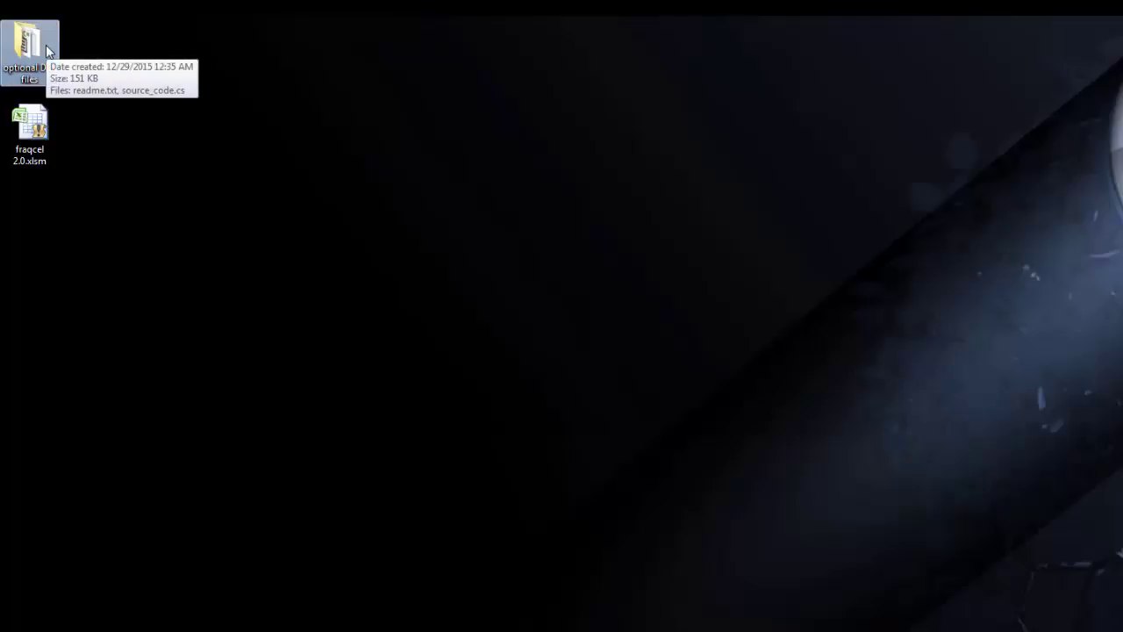
{"action": "key", "text": "Delete"}
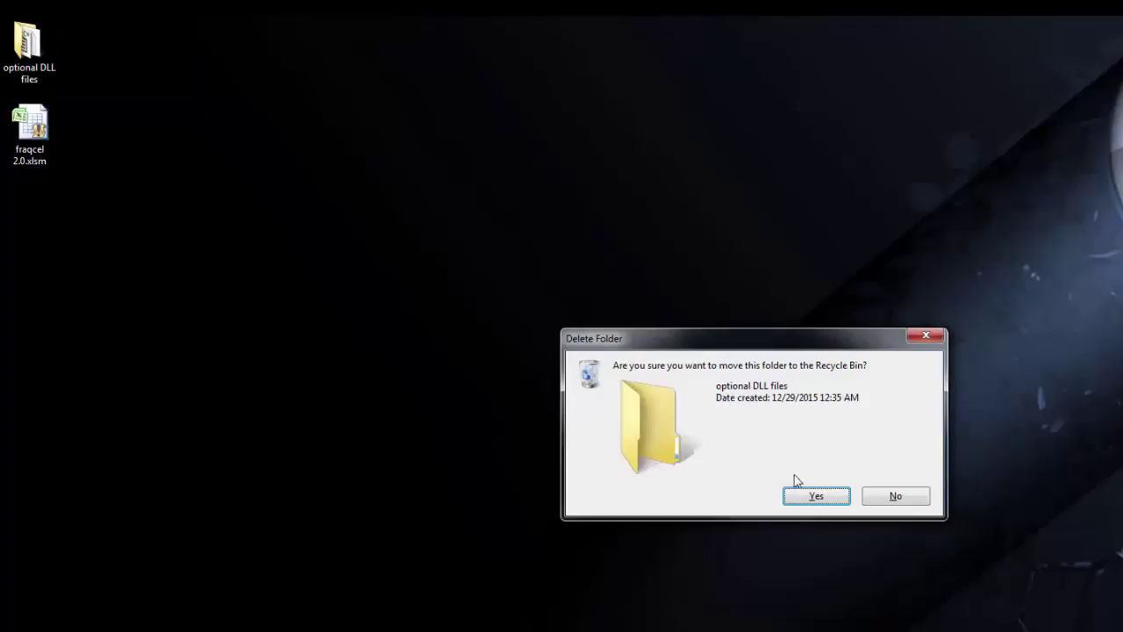
{"action": "left_click", "coordinate": [802, 494]}
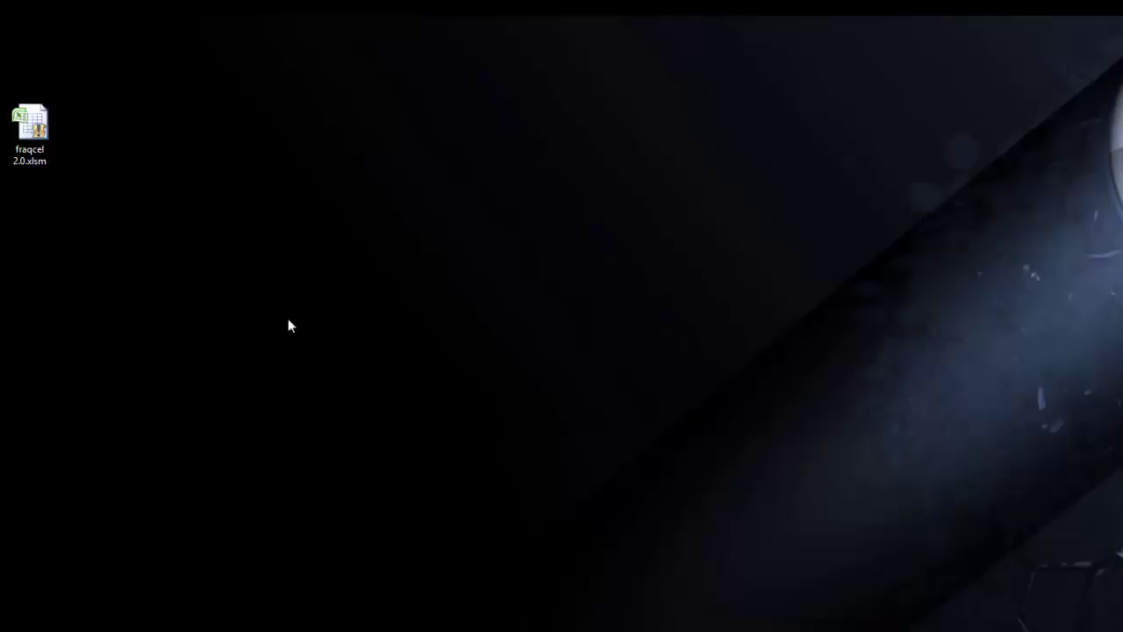
Open the fraqcel 2.0.xlsm workbook and check the Trust Center's macro and ActiveX settings.
{"action": "double_click", "coordinate": [24, 132]}
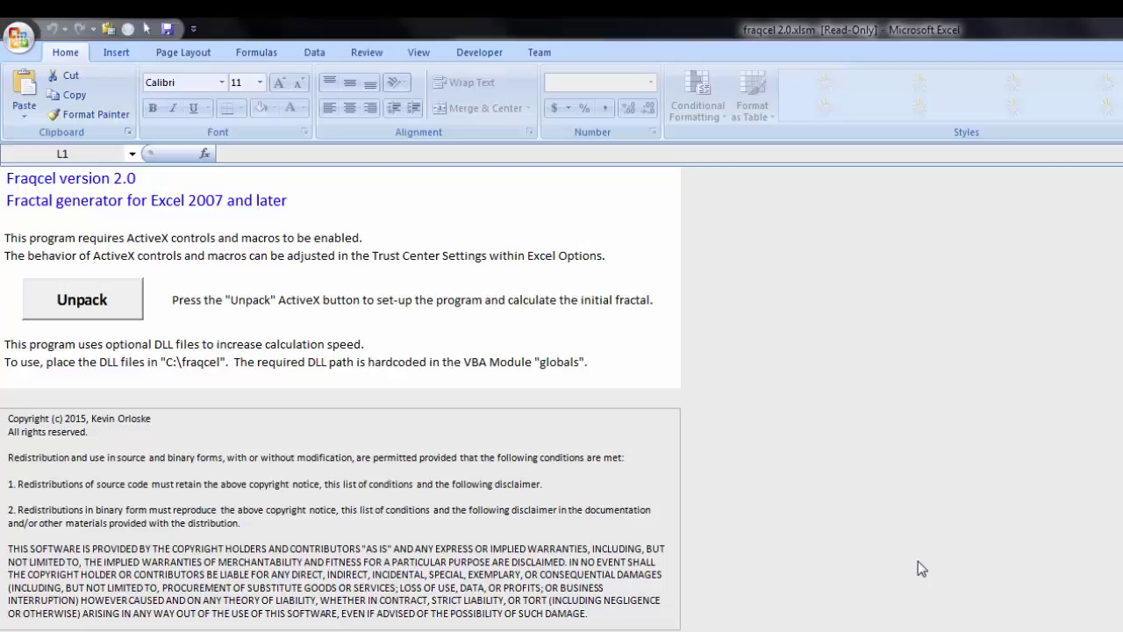
{"action": "left_click", "coordinate": [17, 35]}
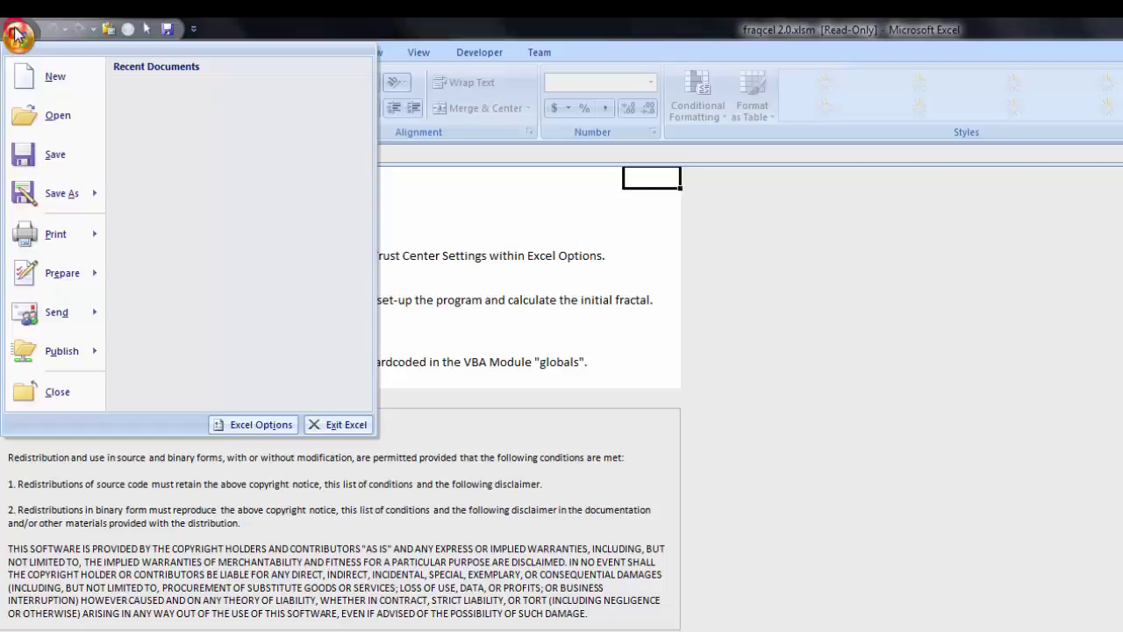
{"action": "left_click", "coordinate": [249, 425]}
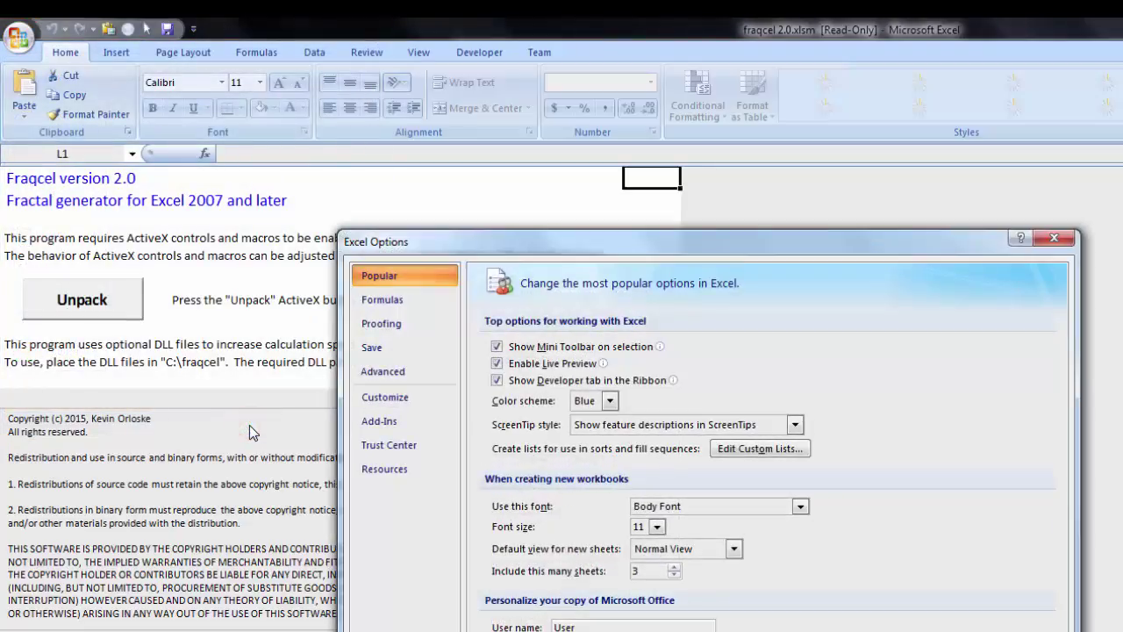
{"action": "left_click", "coordinate": [386, 446]}
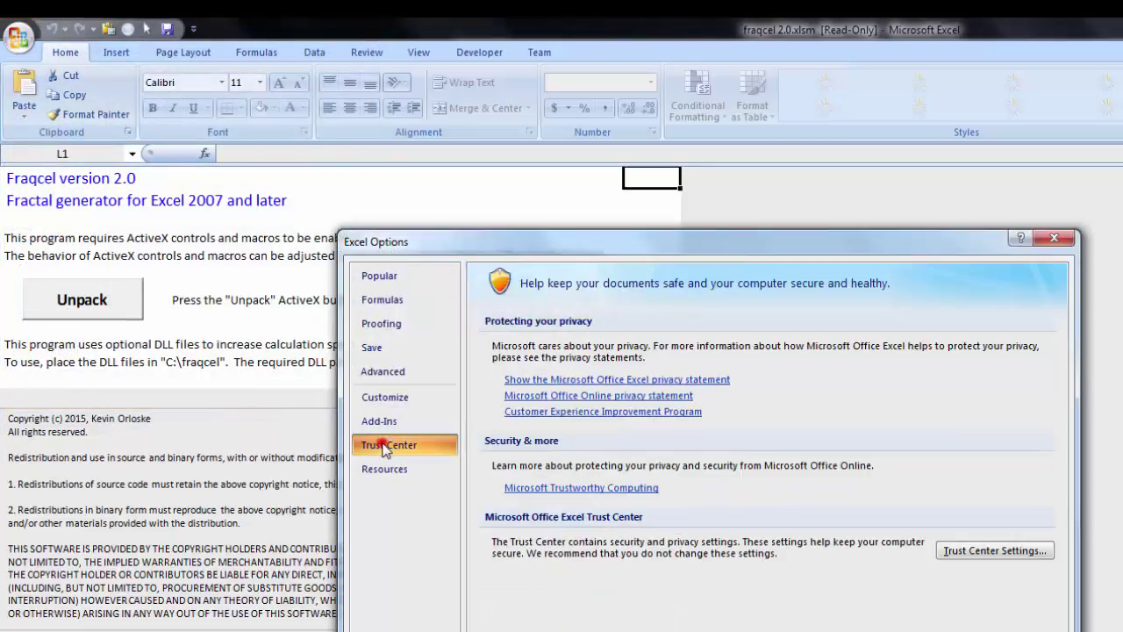
{"action": "left_click", "coordinate": [990, 553]}
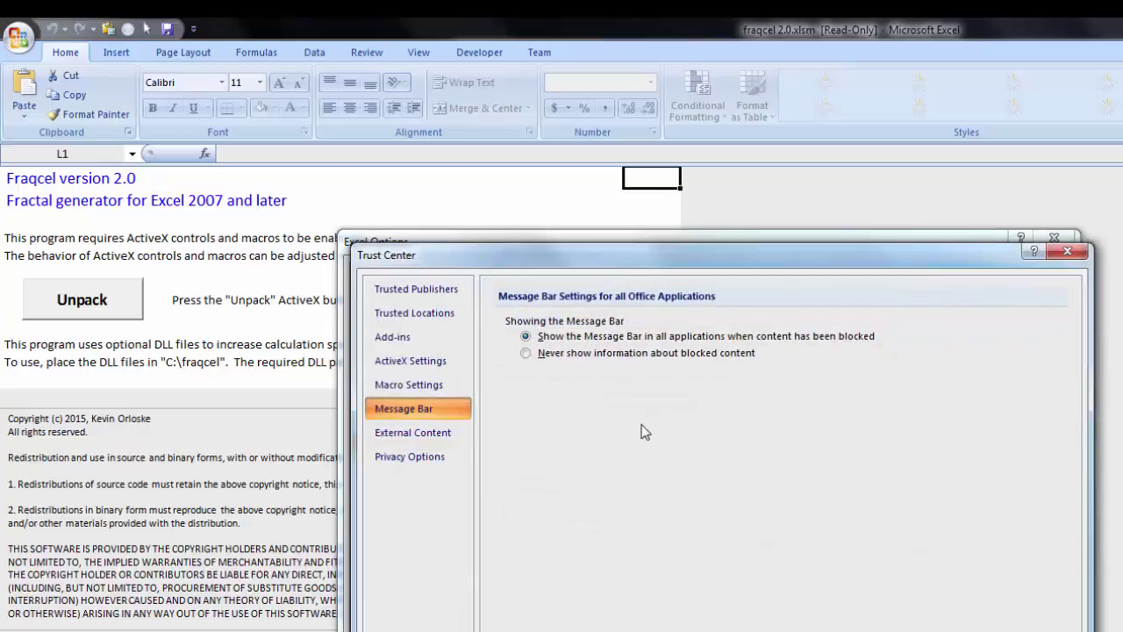
{"action": "left_click", "coordinate": [422, 388]}
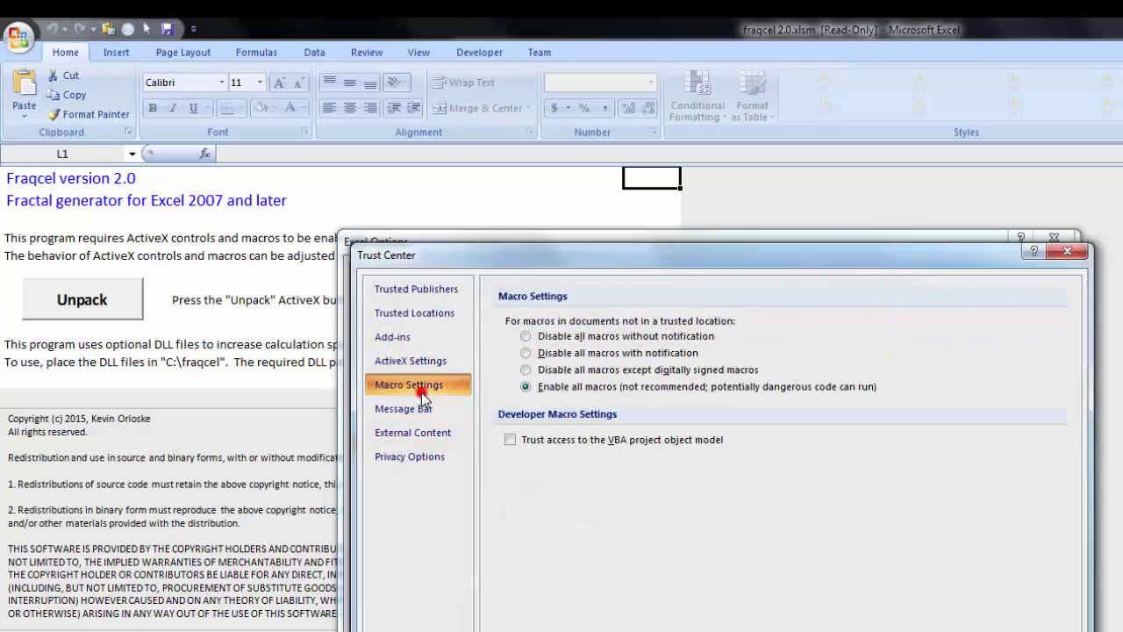
{"action": "left_click", "coordinate": [428, 362]}
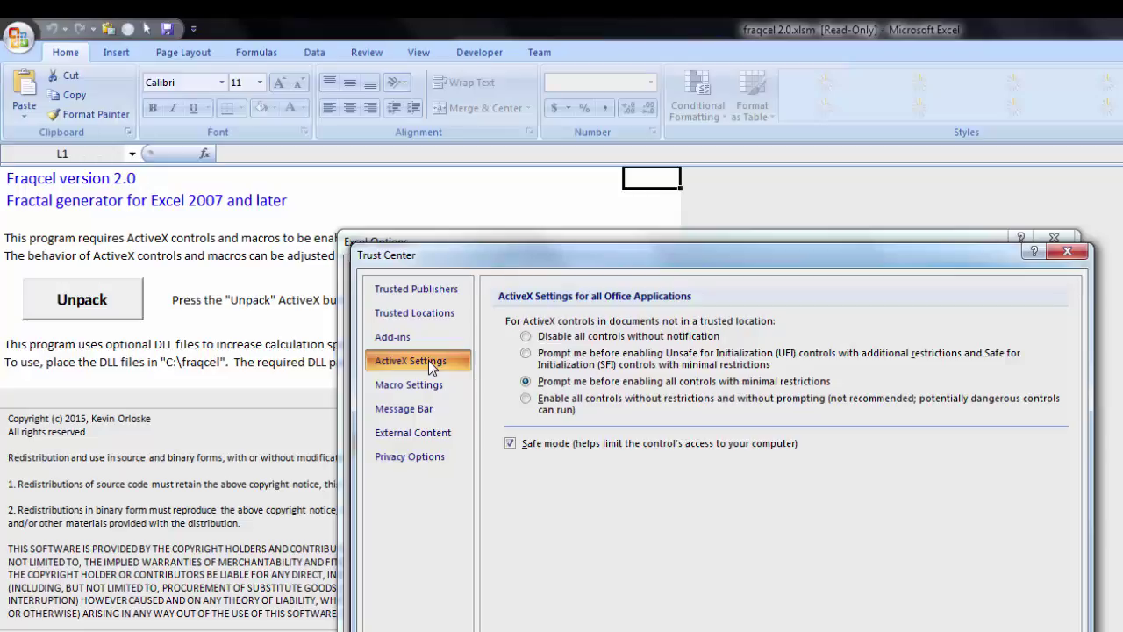
{"action": "left_click", "coordinate": [437, 384]}
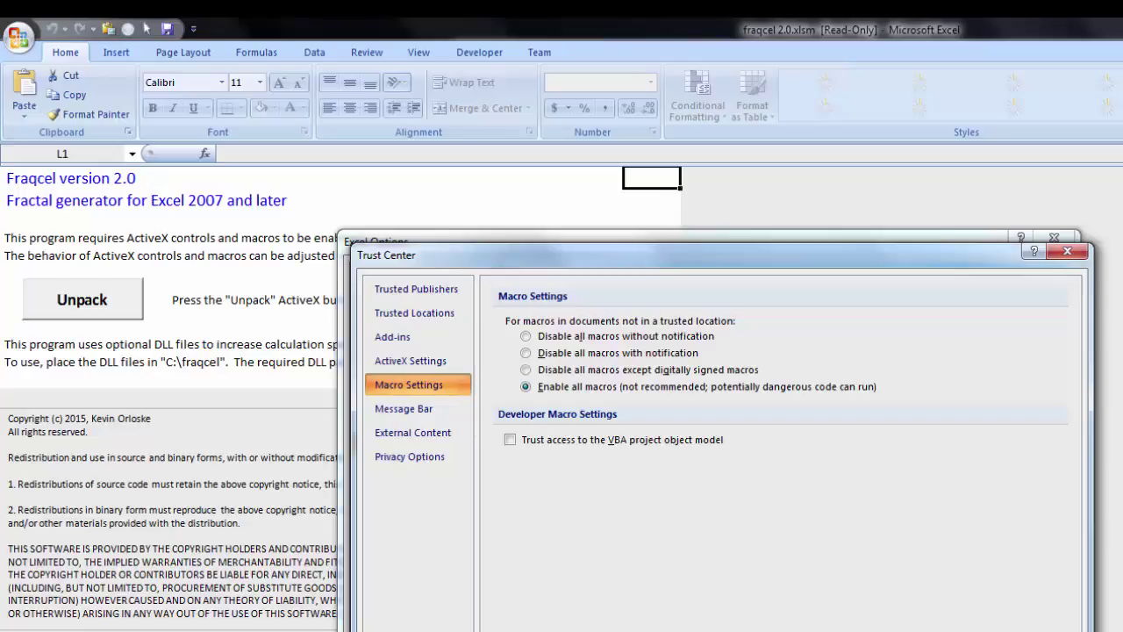
{"action": "key", "text": "Return"}
{"action": "key", "text": "Return"}
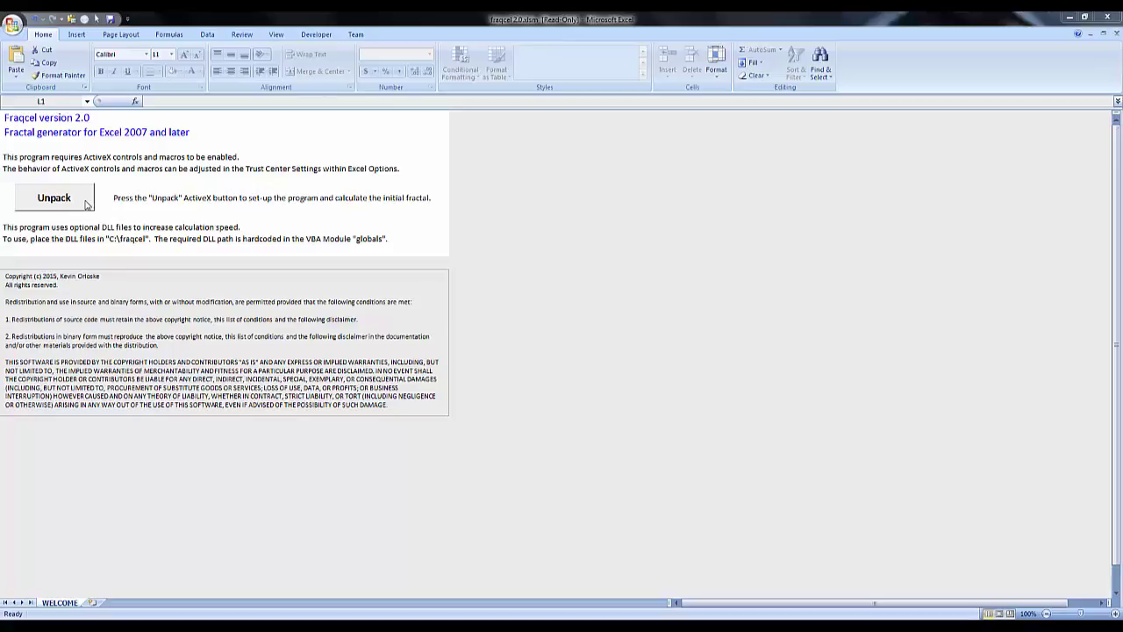
Unpack Fraqcel to set up the program and calculate the initial fractal.
{"action": "left_click", "coordinate": [85, 203]}
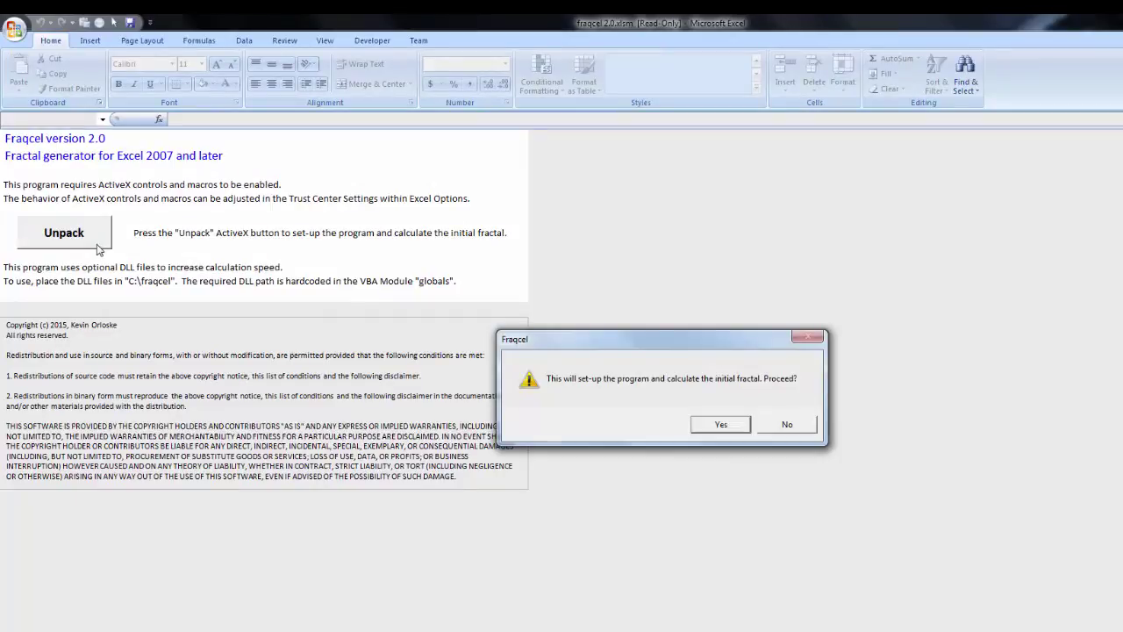
{"action": "left_click", "coordinate": [718, 425]}
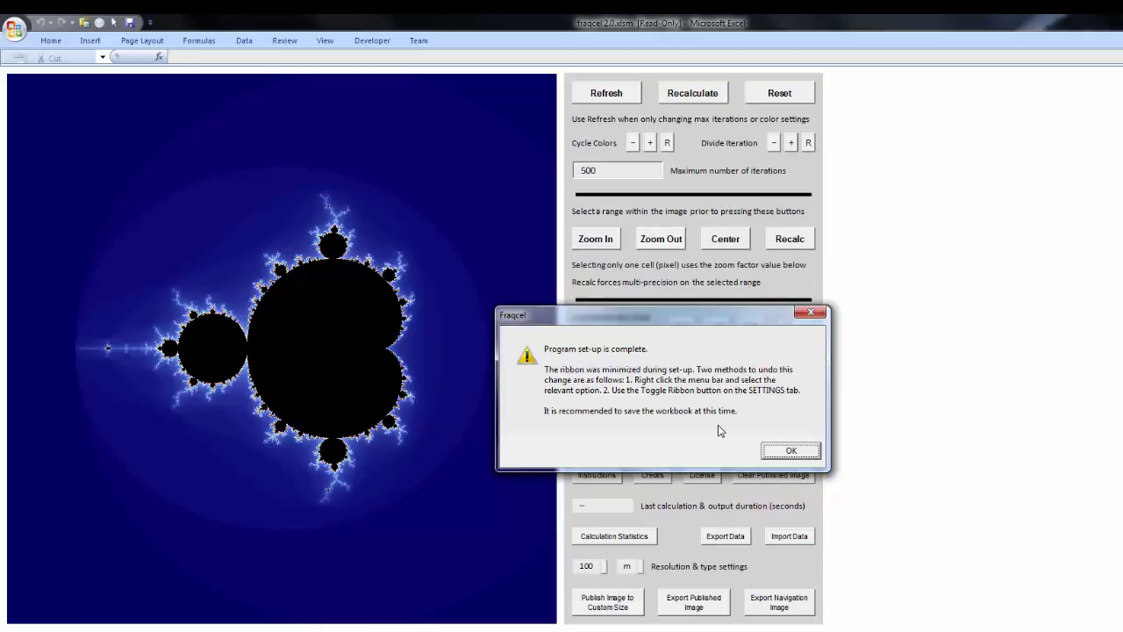
{"action": "left_click", "coordinate": [793, 452]}
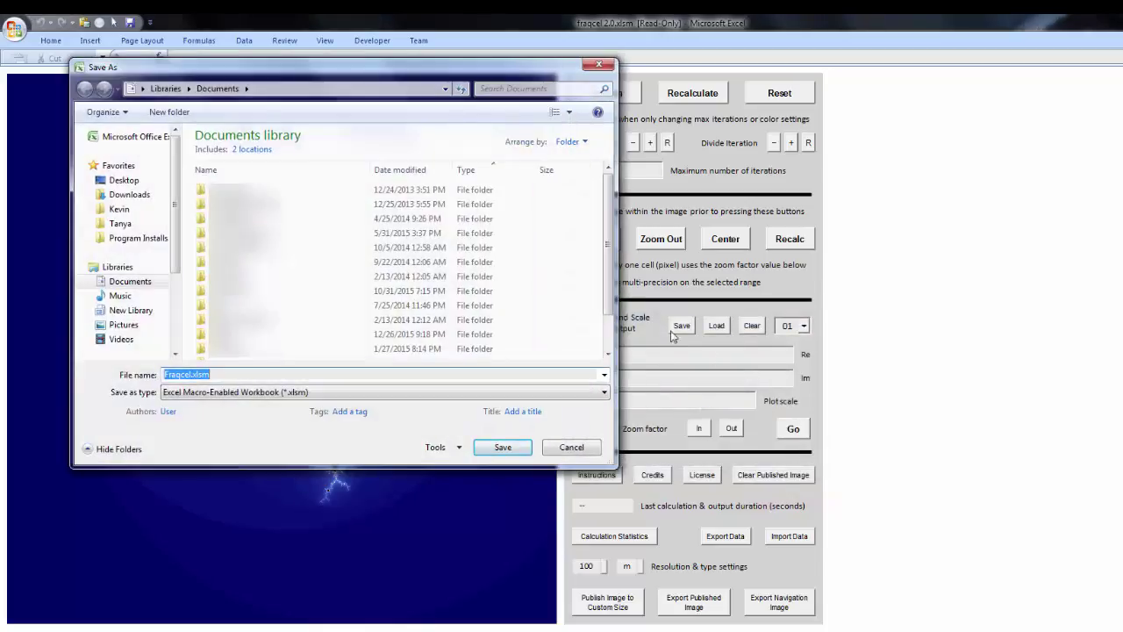
Save the macro-enabled workbook to the Desktop as Fraqcel.xlsm and dismiss the quick start instructions.
{"action": "left_click", "coordinate": [128, 181]}
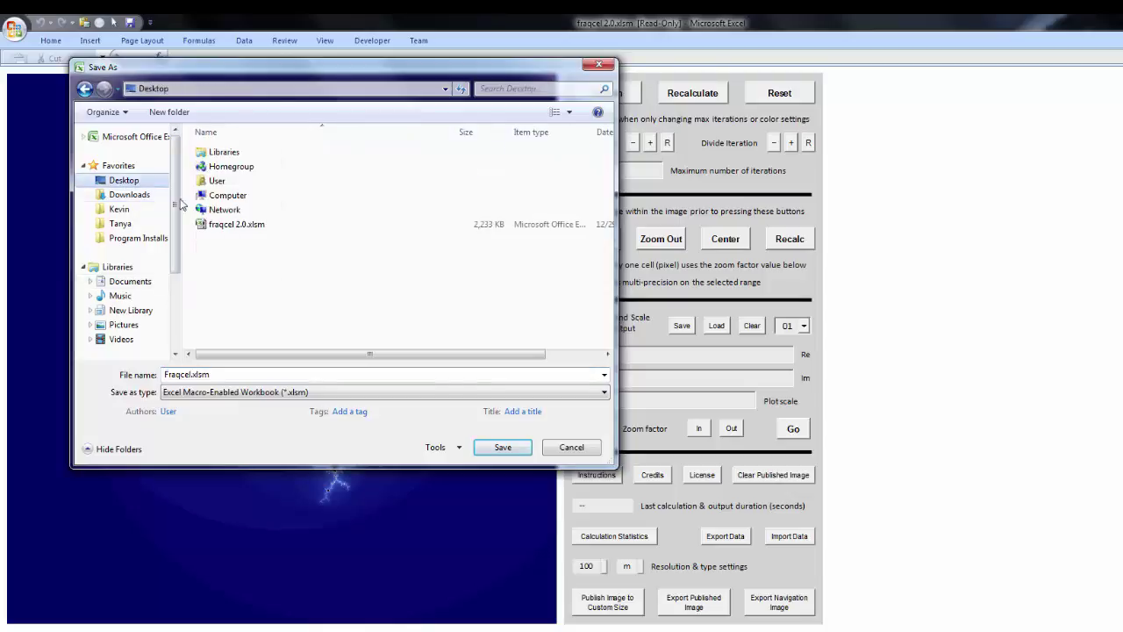
{"action": "left_click", "coordinate": [501, 447]}
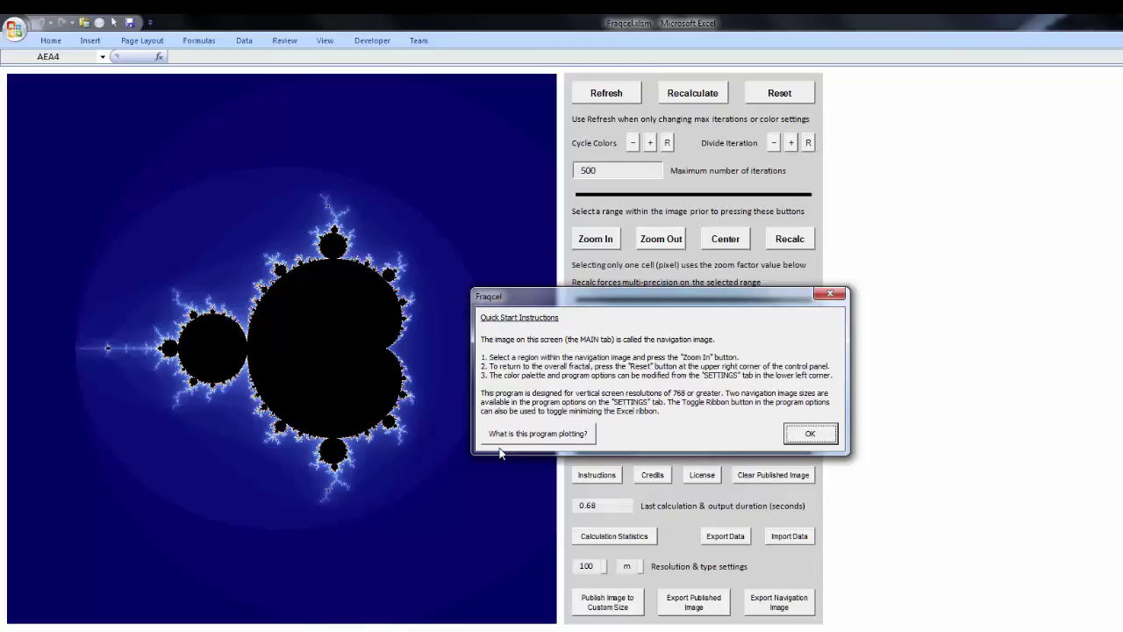
{"action": "left_click", "coordinate": [810, 434]}
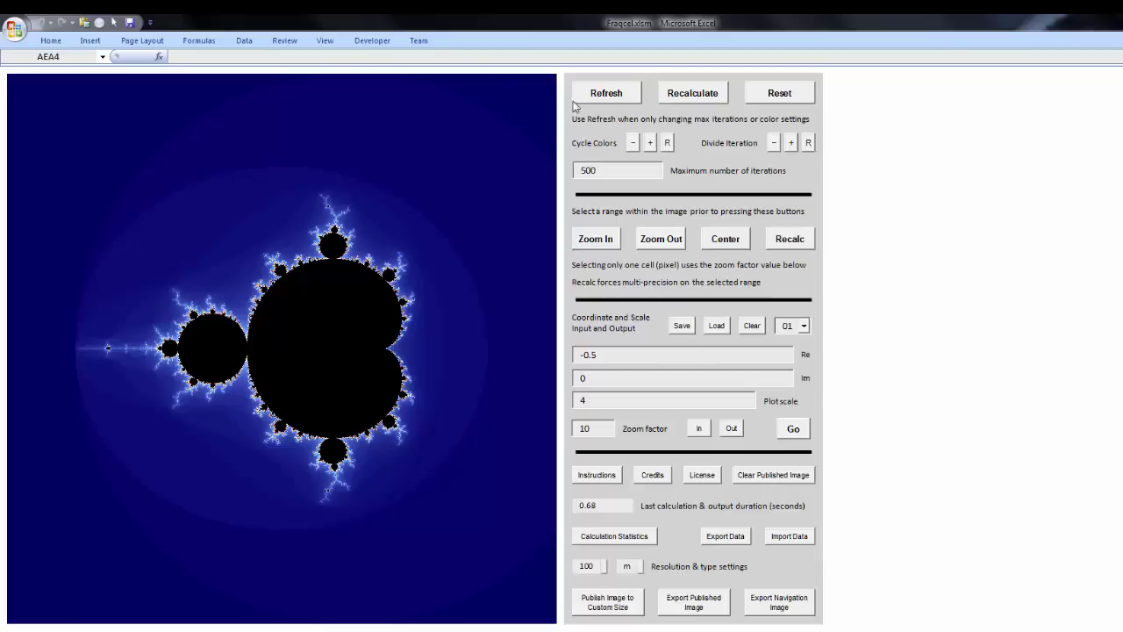
Expand the minimized ribbon and minimize it again.
{"action": "right_click", "coordinate": [367, 41]}
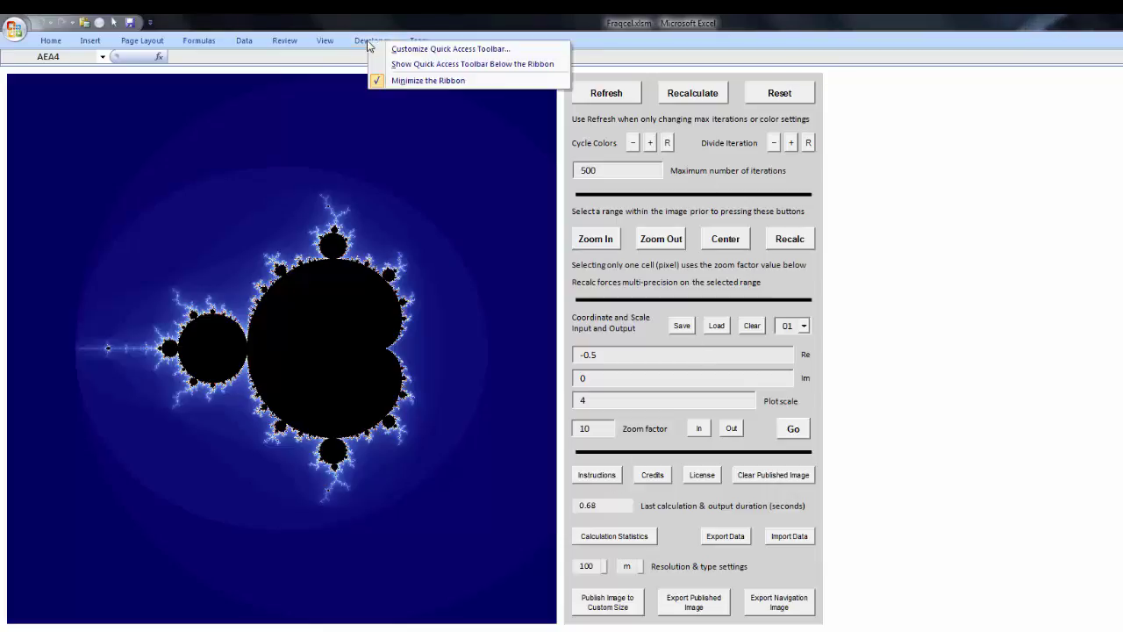
{"action": "left_click", "coordinate": [409, 84]}
{"action": "right_click", "coordinate": [374, 39]}
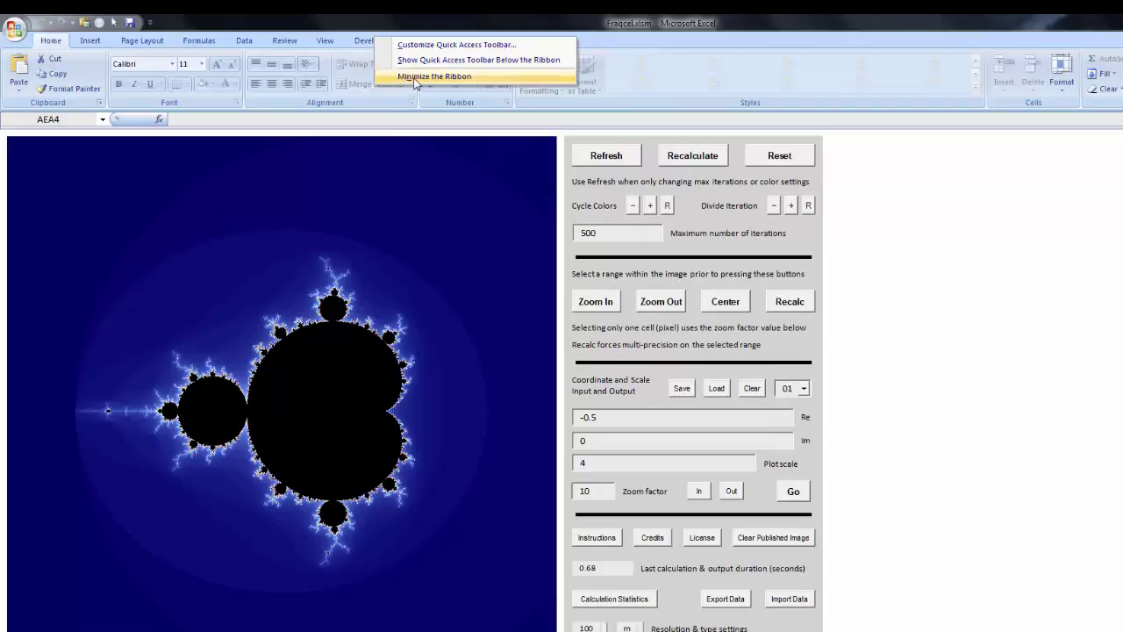
{"action": "left_click", "coordinate": [409, 78]}
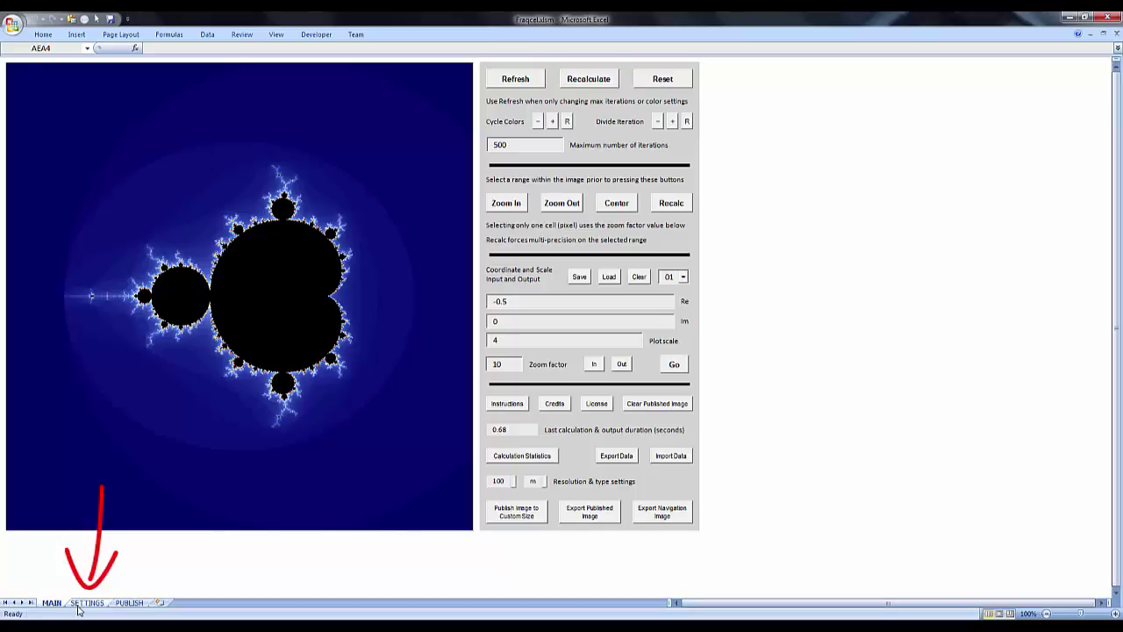
Examine the color palette and program options on the SETTINGS sheet, including the ribbon toggle.
{"action": "left_click", "coordinate": [84, 603]}
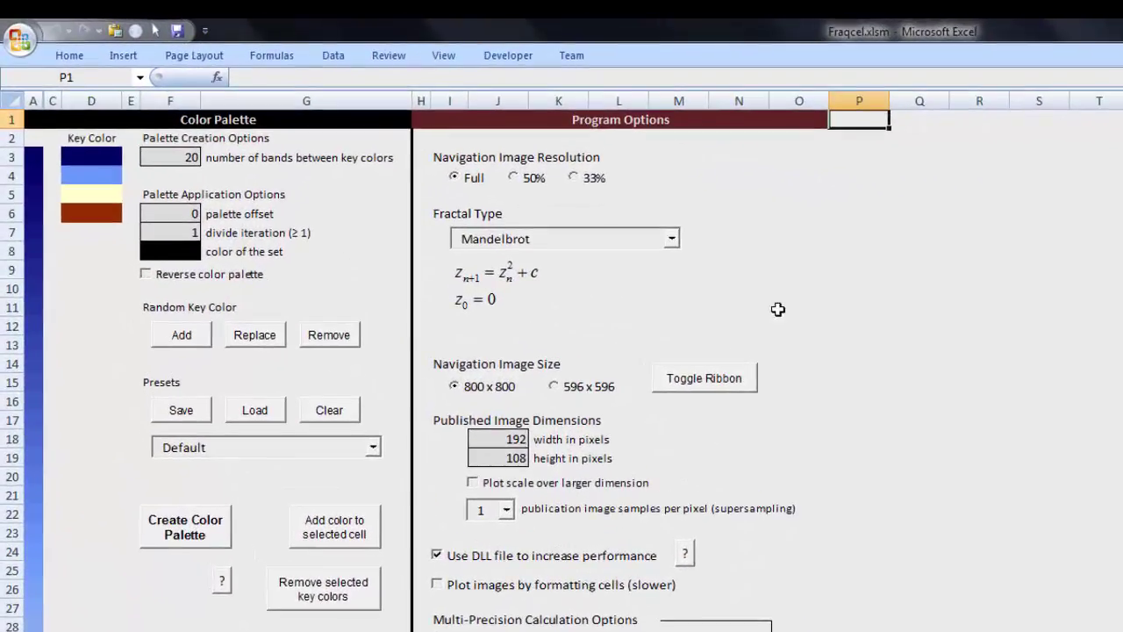
{"action": "left_click", "coordinate": [704, 463]}
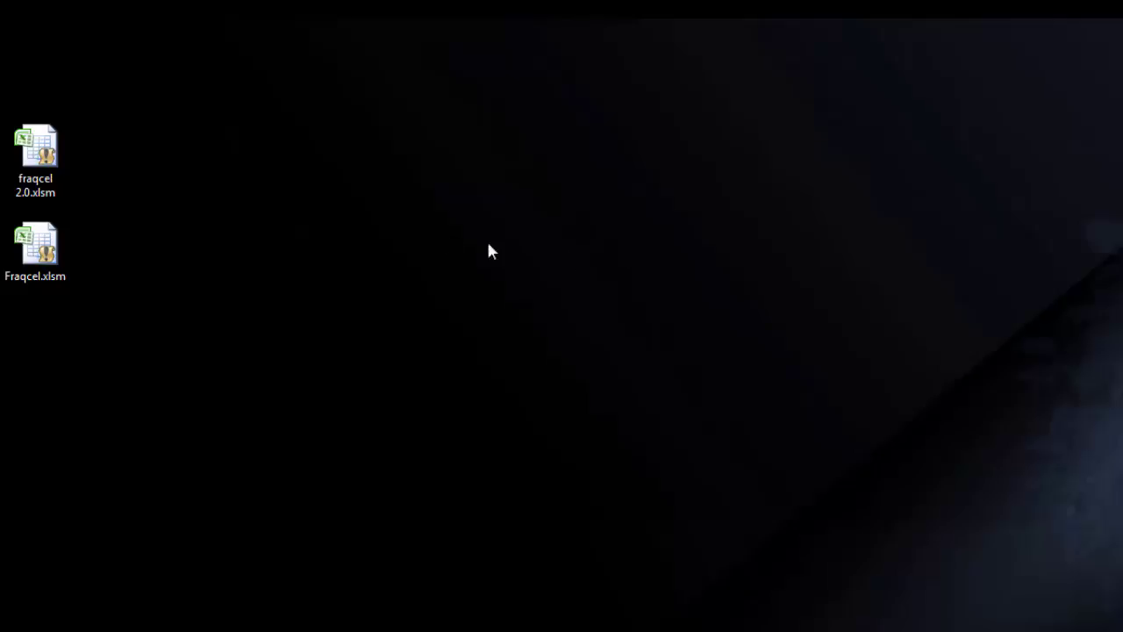
Remove the original fraqcel 2.0.xlsm from the desktop and open the saved Fraqcel.xlsm workbook.
{"action": "left_click_drag", "start_coordinate": [44, 149], "coordinate": [499, 347]}
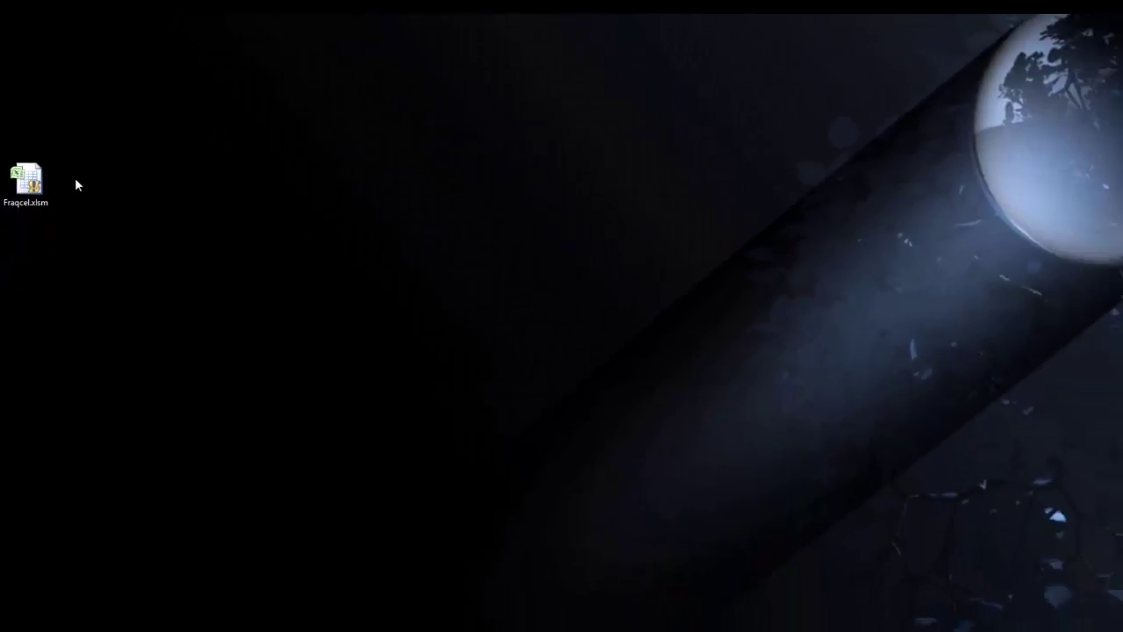
{"action": "double_click", "coordinate": [27, 180]}
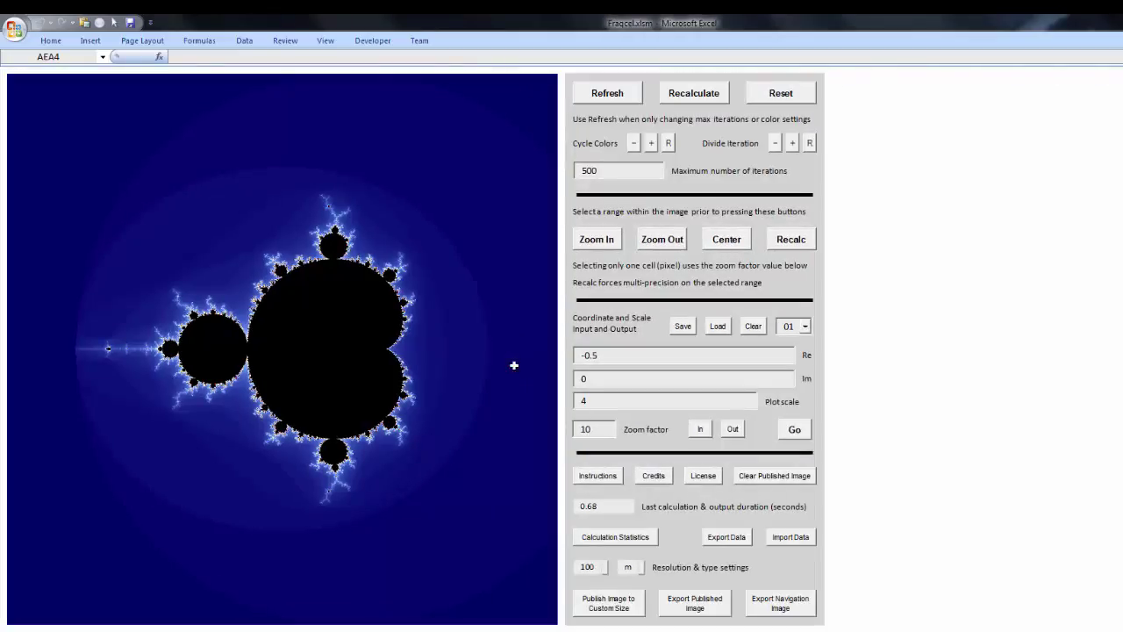
Zoom in on a small region around the branching filaments at the upper-right edge of the Mandelbrot set's main body.
{"action": "left_click_drag", "start_coordinate": [386, 254], "coordinate": [413, 277]}
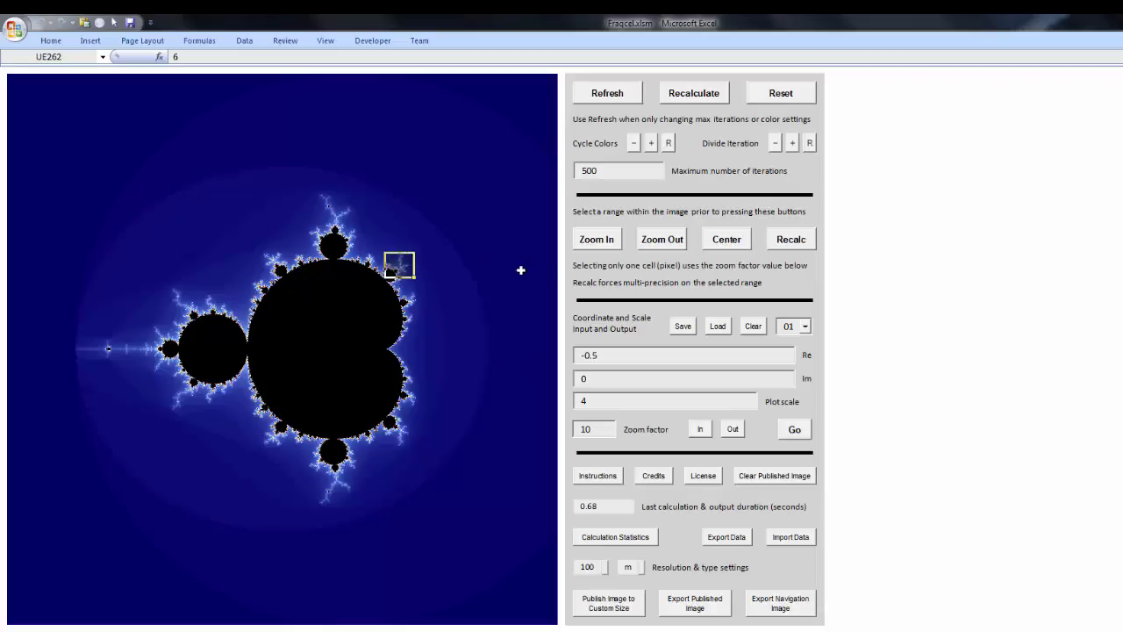
{"action": "left_click", "coordinate": [603, 246]}
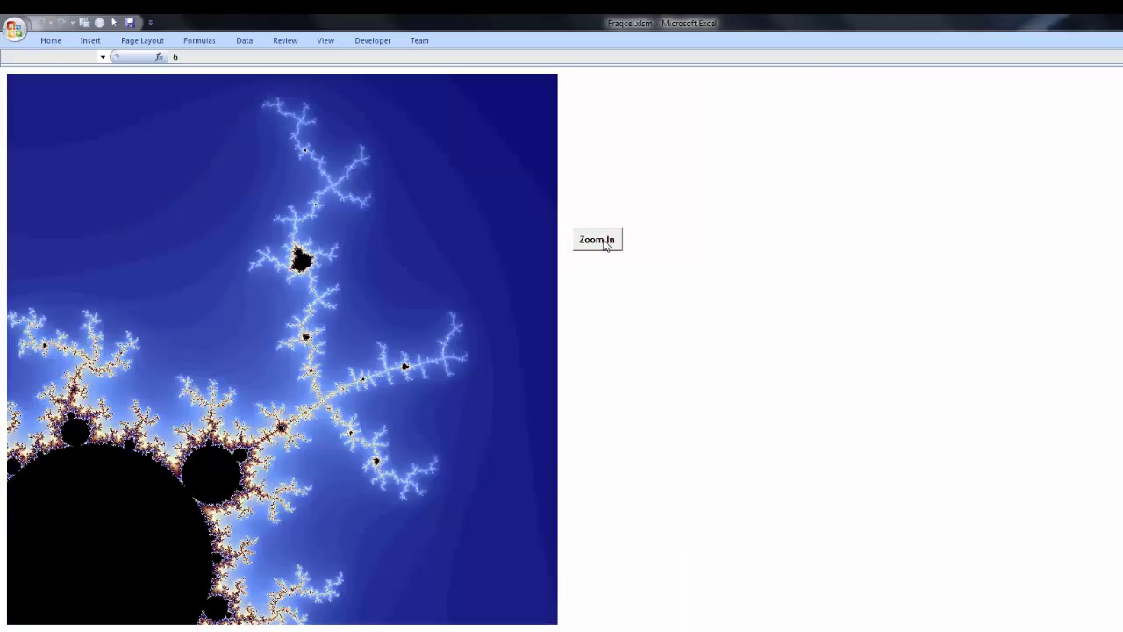